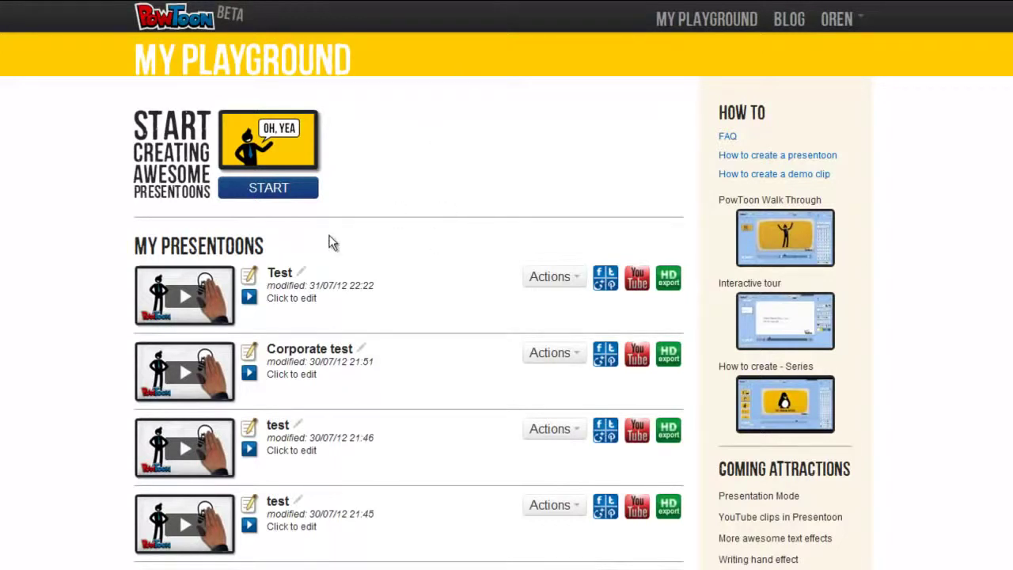
Start a presentation-mode presentoon titled 'Test' and create it from Corporate Rough Full.
{"action": "left_click", "coordinate": [279, 194]}
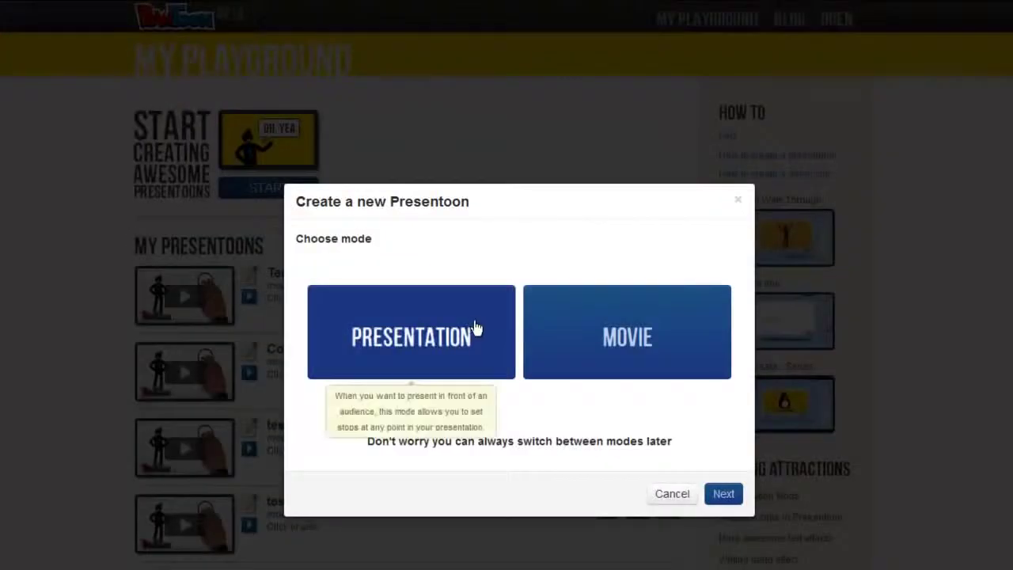
{"action": "left_click", "coordinate": [417, 344]}
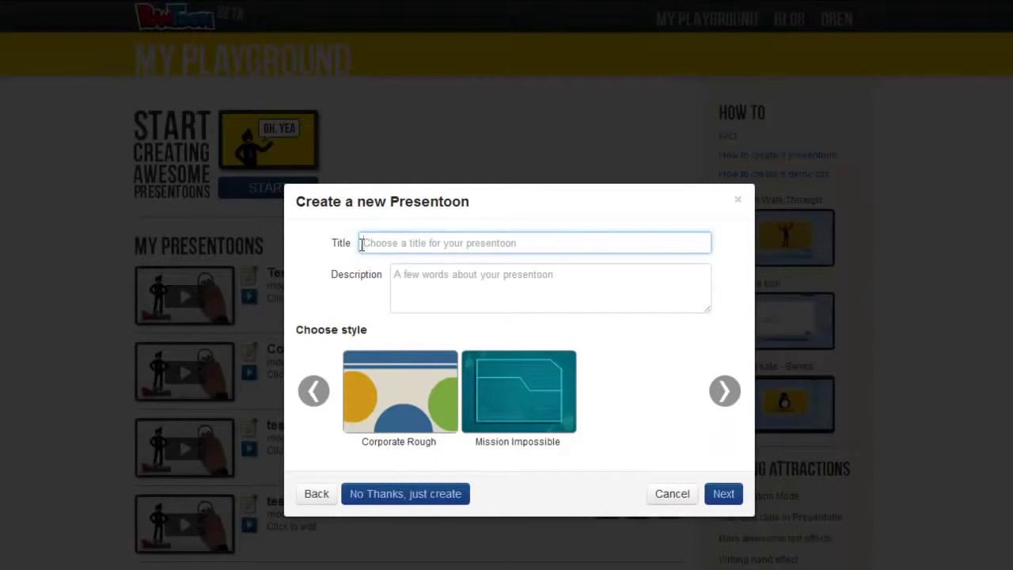
{"action": "type", "text": "Test"}
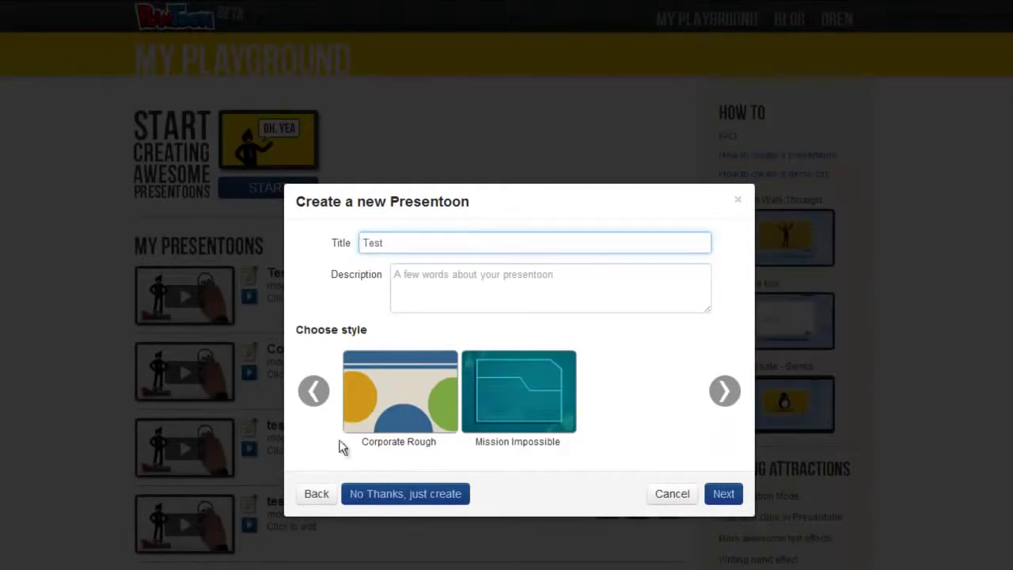
{"action": "left_click", "coordinate": [315, 391]}
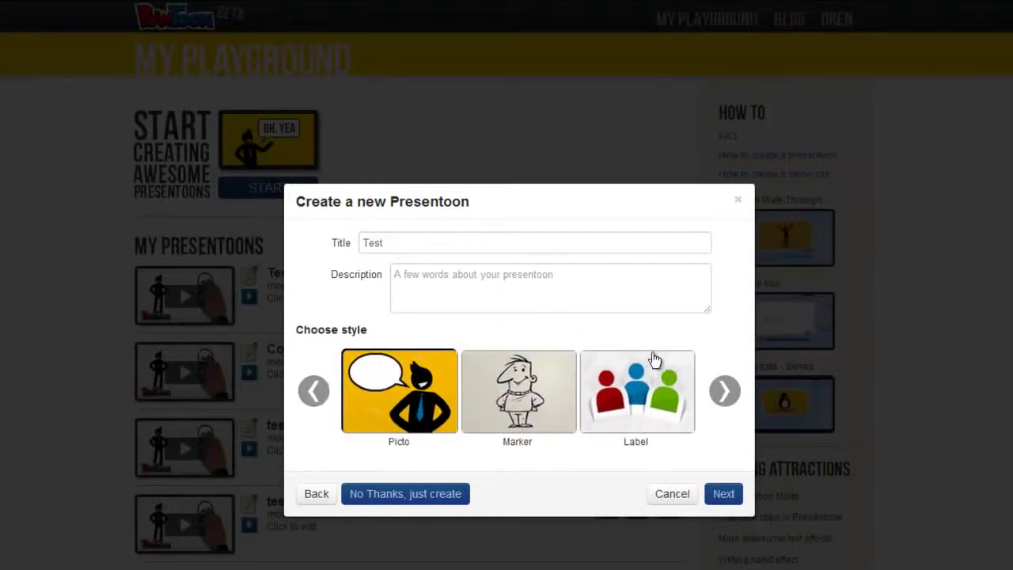
{"action": "left_click", "coordinate": [724, 396]}
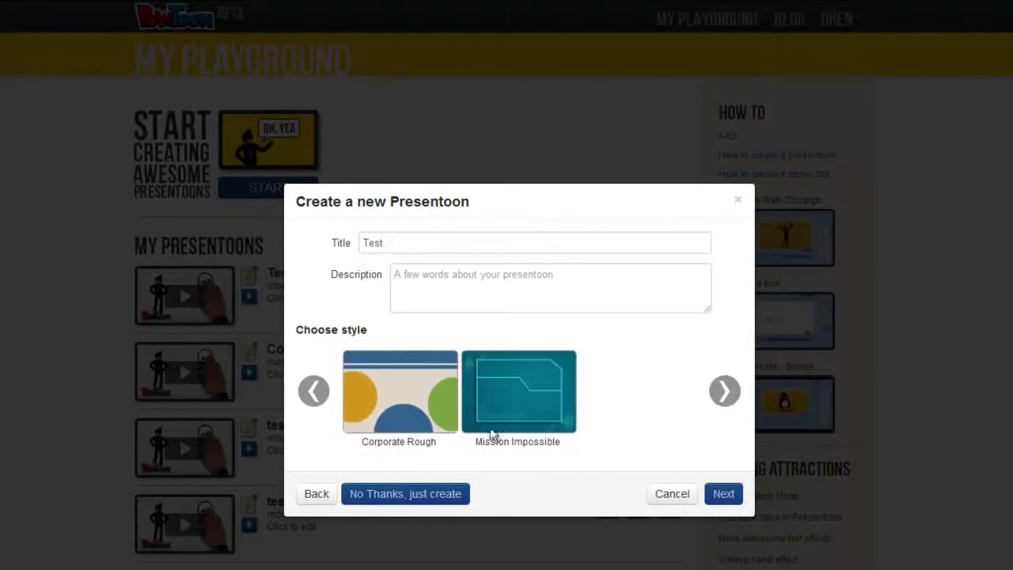
{"action": "left_click", "coordinate": [417, 387]}
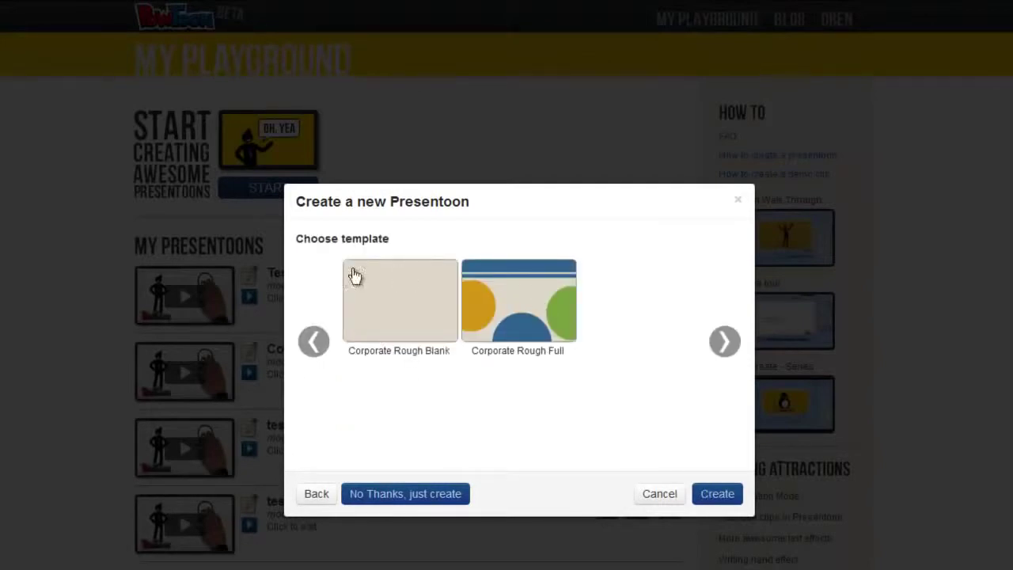
{"action": "left_click", "coordinate": [536, 302]}
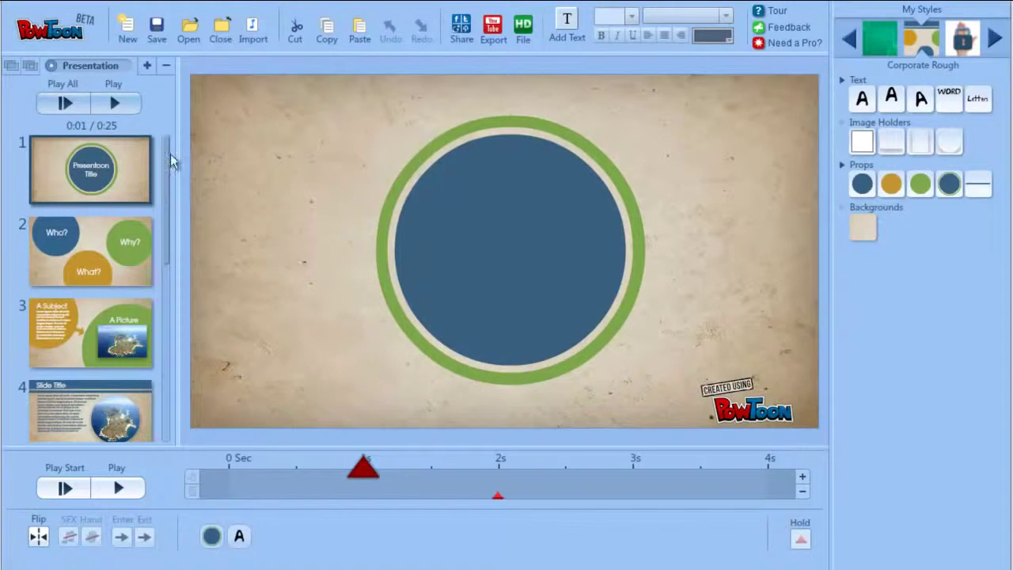
Preview the 'Presentoon Title' slide animation by playing, pausing and scrubbing the timeline.
{"action": "left_click_drag", "start_coordinate": [170, 153], "coordinate": [187, 330]}
{"action": "left_click_drag", "start_coordinate": [167, 362], "coordinate": [165, 148]}
{"action": "left_click", "coordinate": [67, 102]}
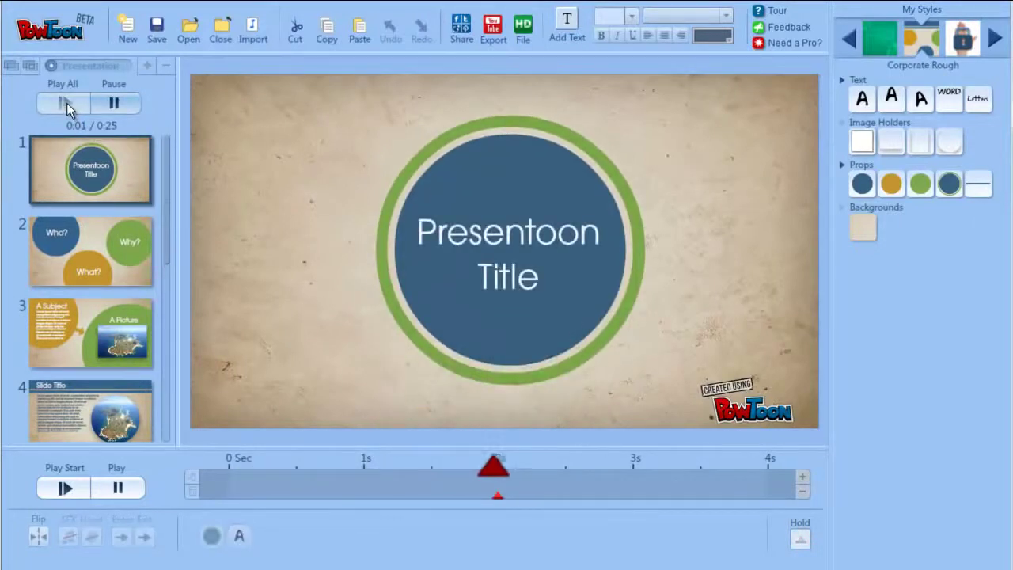
{"action": "left_click", "coordinate": [66, 102]}
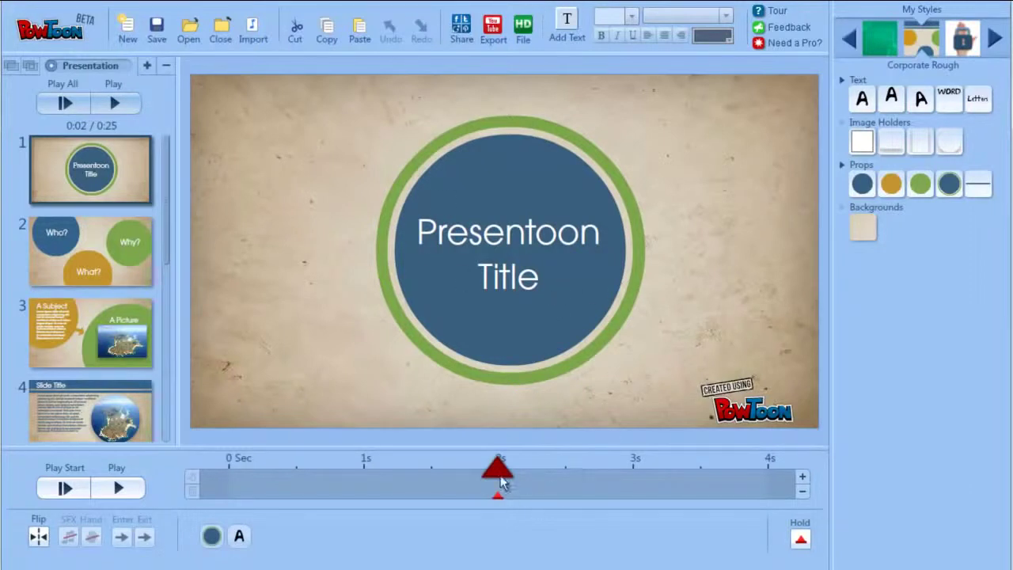
{"action": "mouse_move", "coordinate": [498, 473]}
{"action": "left_mouse_down"}
{"action": "mouse_move", "coordinate": [497, 488]}
{"action": "mouse_move", "coordinate": [363, 467]}
{"action": "left_mouse_up"}
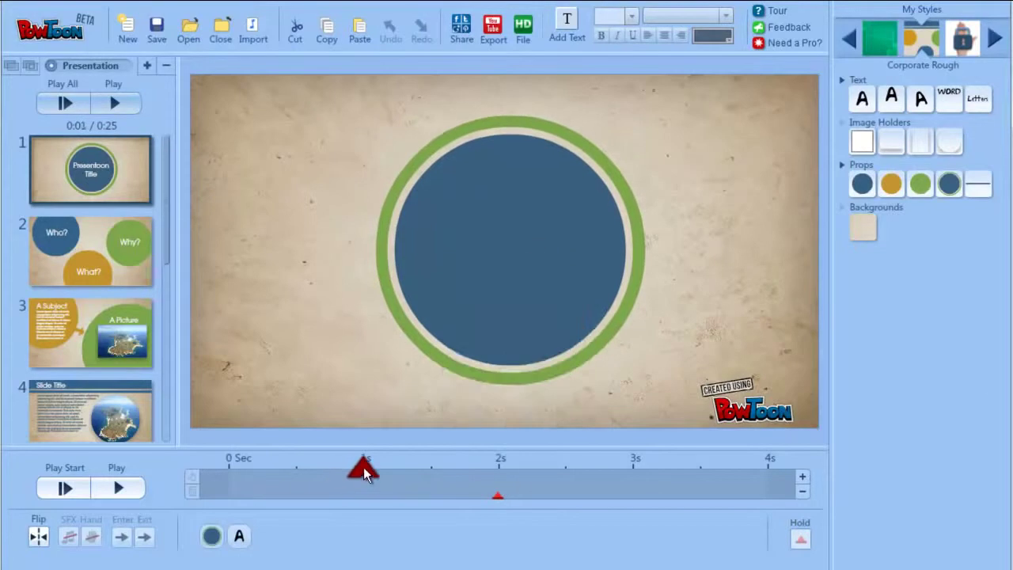
{"action": "left_click", "coordinate": [56, 65]}
{"action": "left_click", "coordinate": [85, 66]}
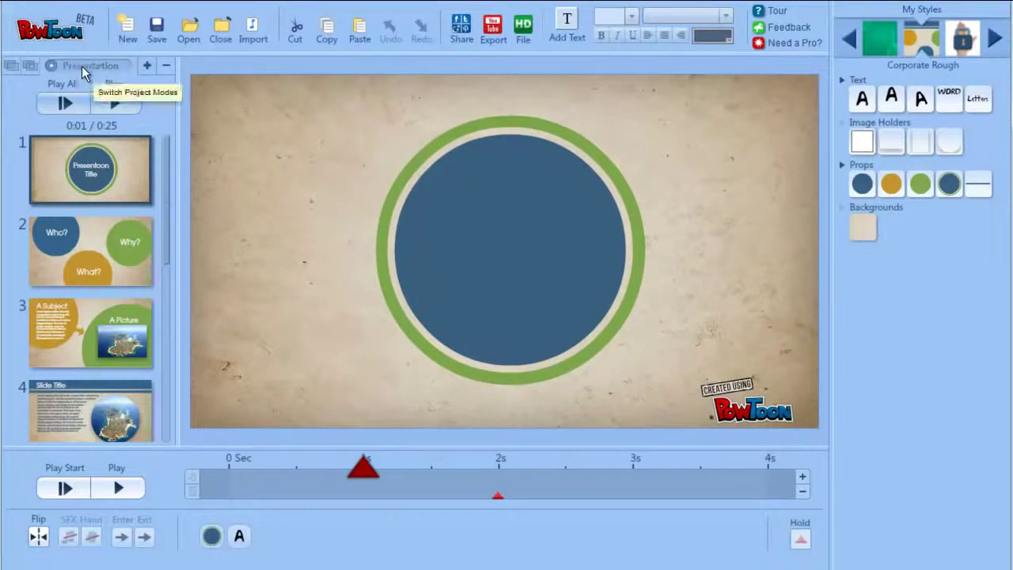
{"action": "left_click", "coordinate": [803, 543]}
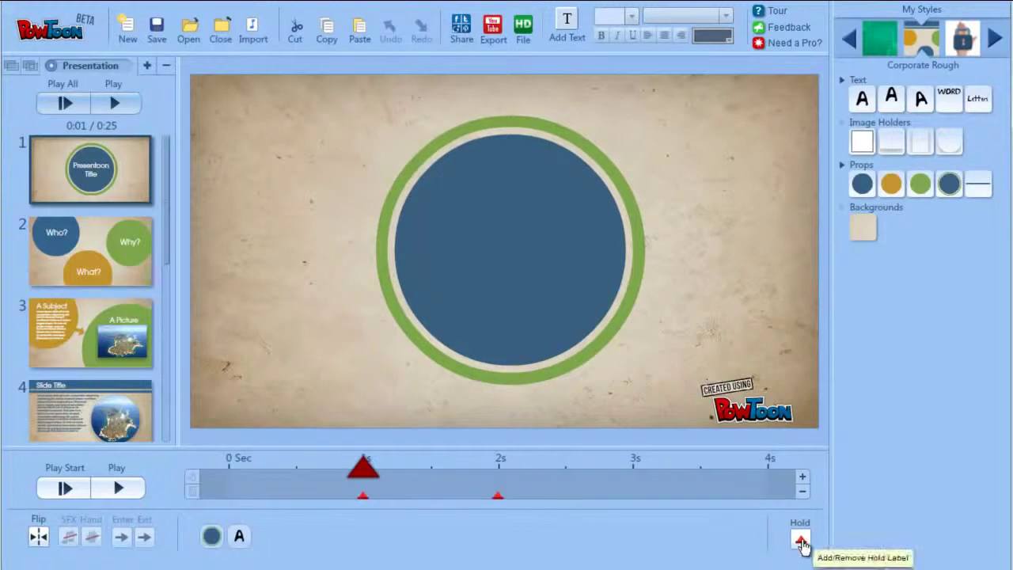
{"action": "left_click", "coordinate": [797, 539]}
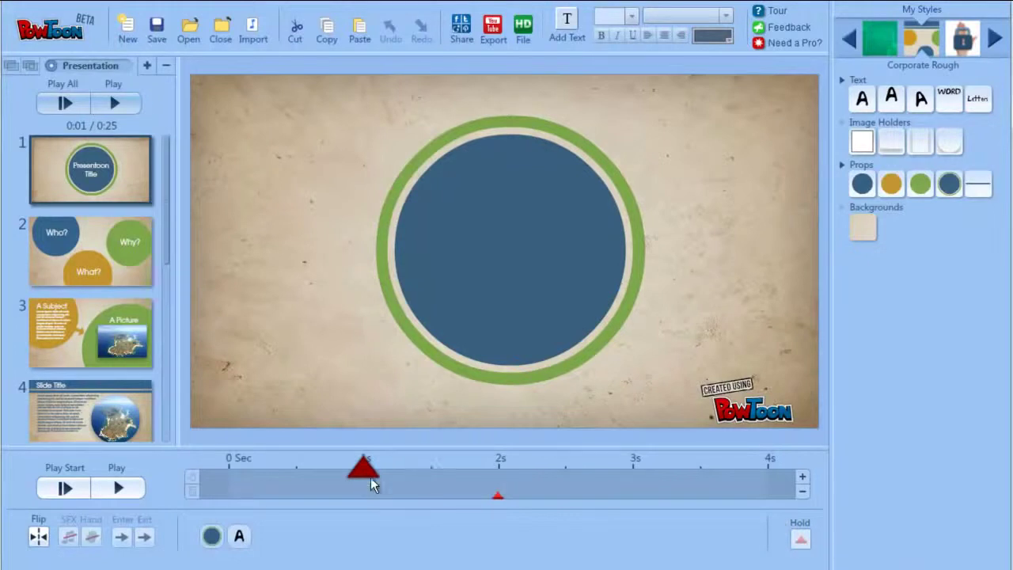
{"action": "left_click_drag", "start_coordinate": [370, 478], "coordinate": [242, 475]}
{"action": "left_click", "coordinate": [82, 488]}
{"action": "left_click", "coordinate": [120, 492]}
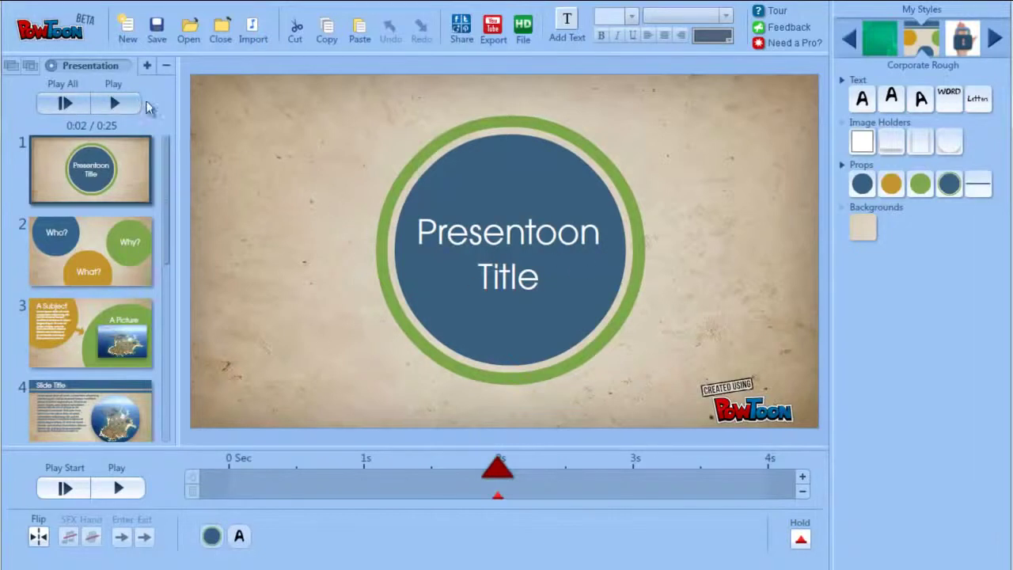
Play on to the Who?, Why?, What? slide and select its What? and Why? circles.
{"action": "left_click", "coordinate": [107, 103]}
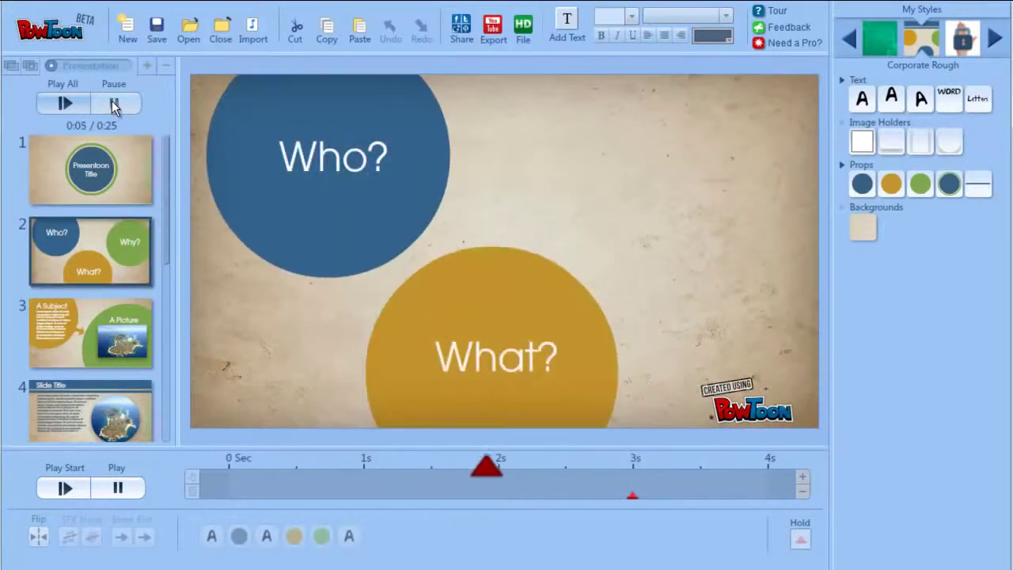
{"action": "left_click", "coordinate": [111, 100]}
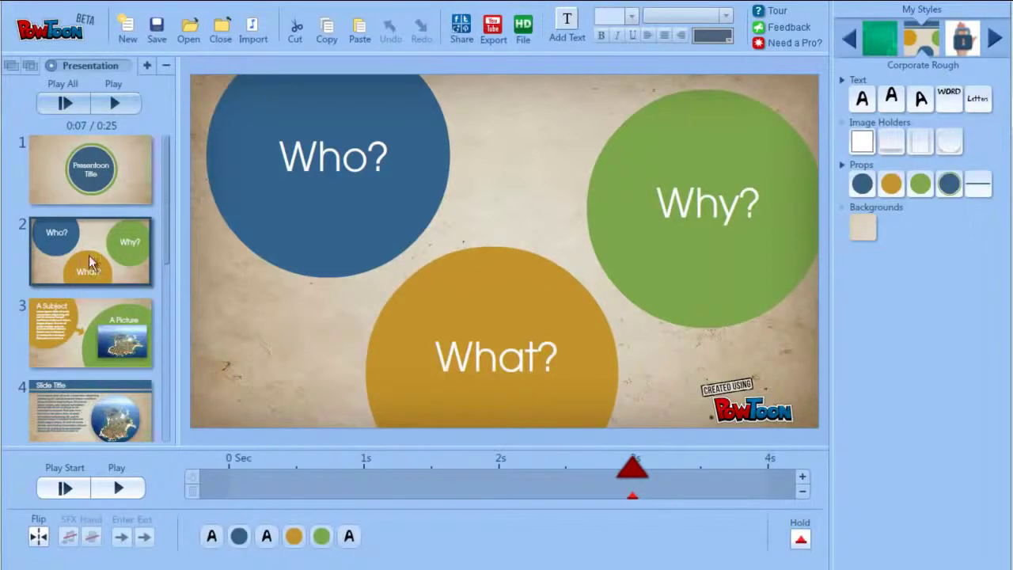
{"action": "left_click", "coordinate": [372, 212]}
{"action": "left_click", "coordinate": [558, 275]}
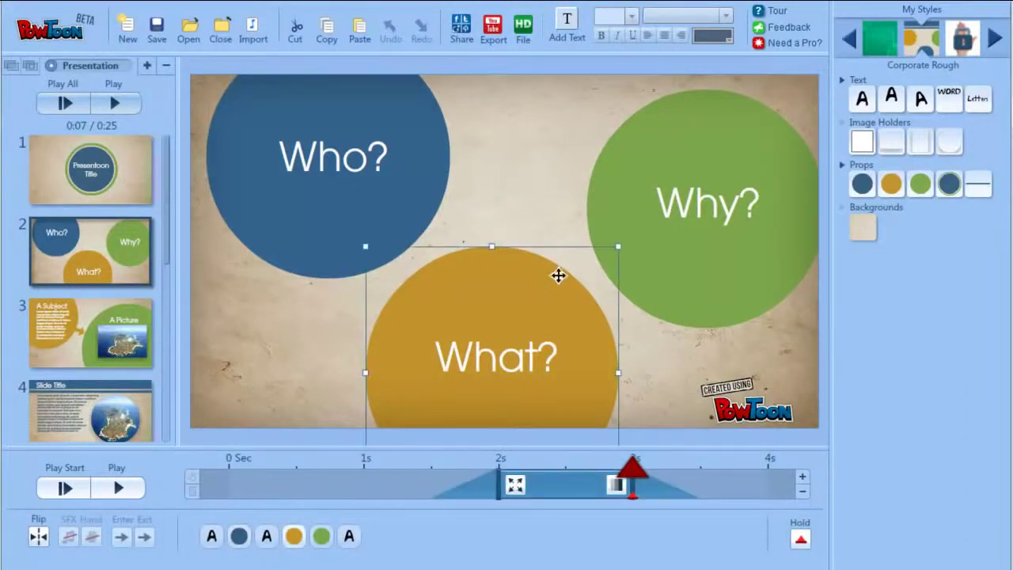
{"action": "left_click", "coordinate": [633, 196]}
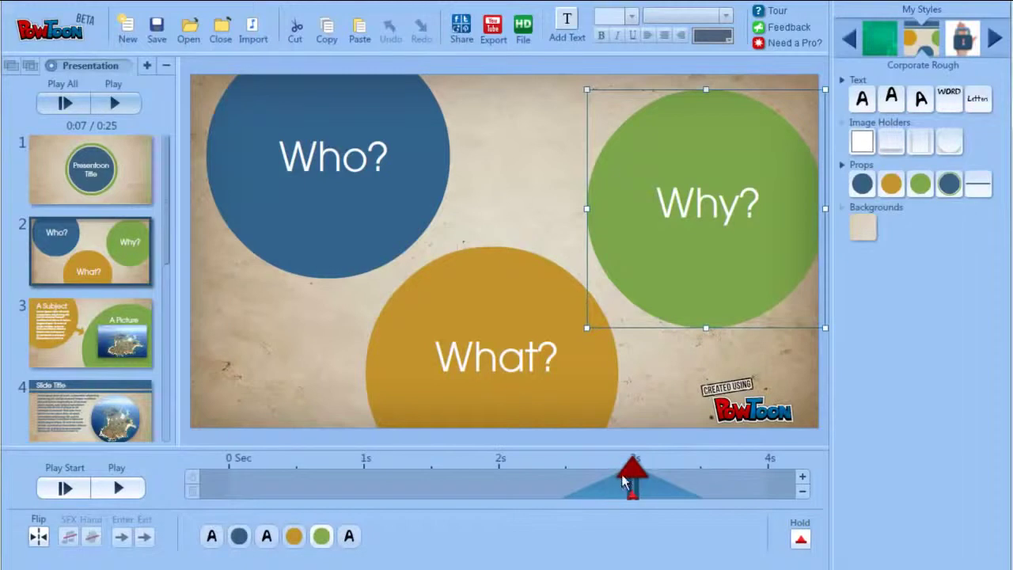
Shift the Why? circle's entrance to 1s and back to 2s, then scrub the What? label's timing.
{"action": "left_click_drag", "start_coordinate": [625, 491], "coordinate": [380, 490]}
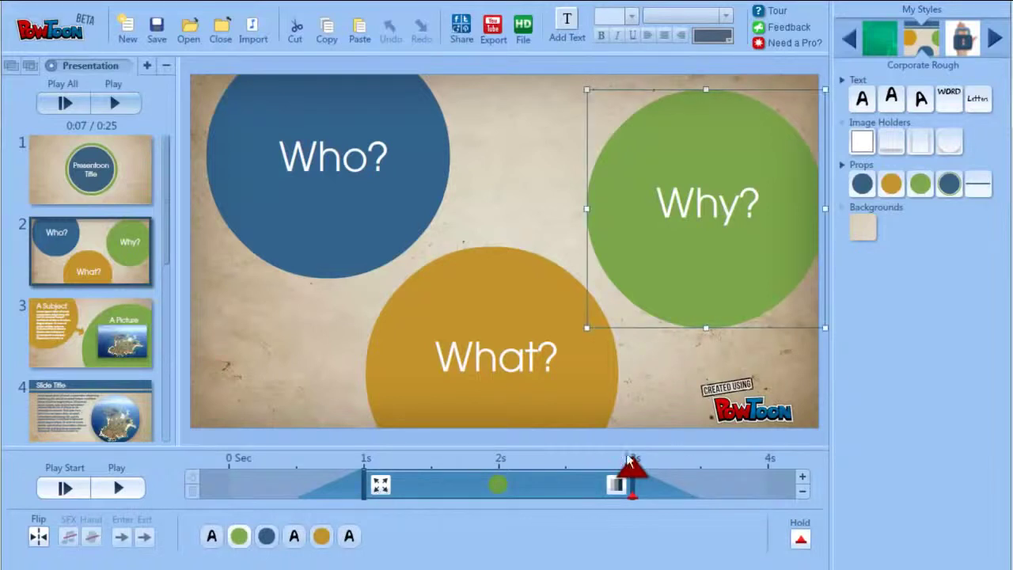
{"action": "mouse_move", "coordinate": [381, 489]}
{"action": "left_mouse_down"}
{"action": "mouse_move", "coordinate": [655, 478]}
{"action": "mouse_move", "coordinate": [646, 478]}
{"action": "left_mouse_up"}
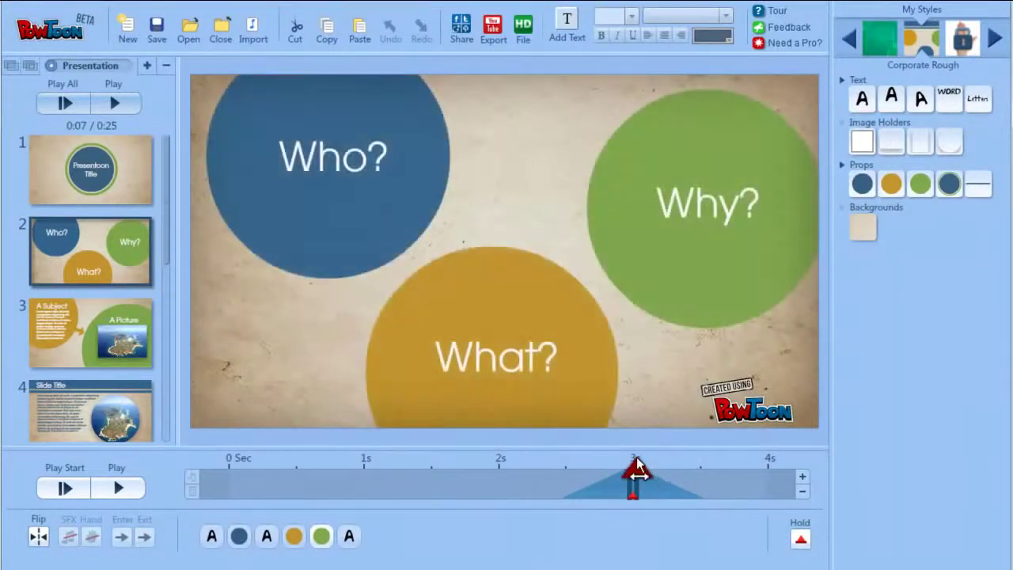
{"action": "left_click", "coordinate": [398, 215]}
{"action": "left_click", "coordinate": [438, 326]}
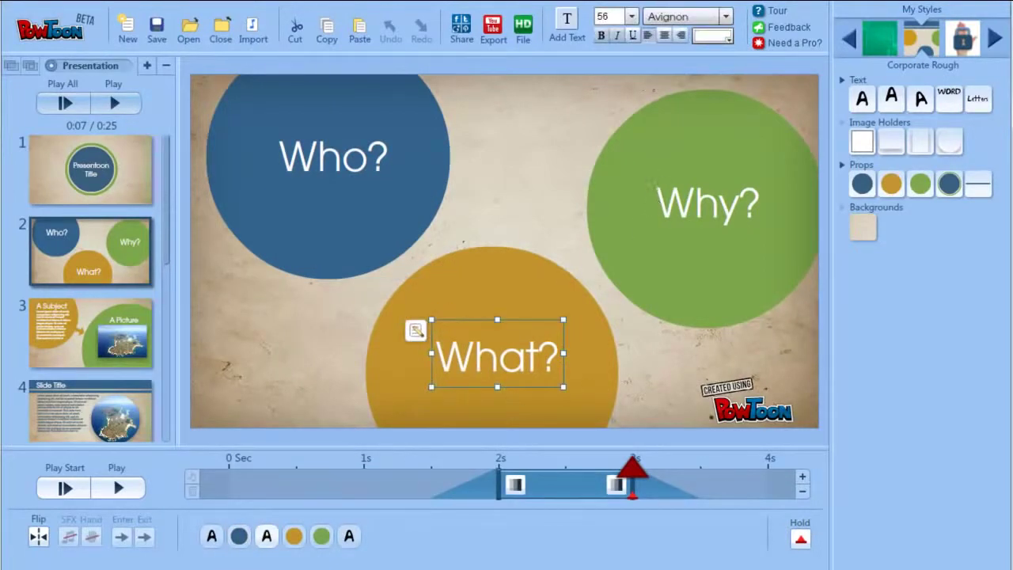
{"action": "left_click", "coordinate": [657, 217]}
{"action": "mouse_move", "coordinate": [632, 469]}
{"action": "left_mouse_down"}
{"action": "mouse_move", "coordinate": [545, 472]}
{"action": "mouse_move", "coordinate": [634, 478]}
{"action": "mouse_move", "coordinate": [633, 502]}
{"action": "left_mouse_up"}
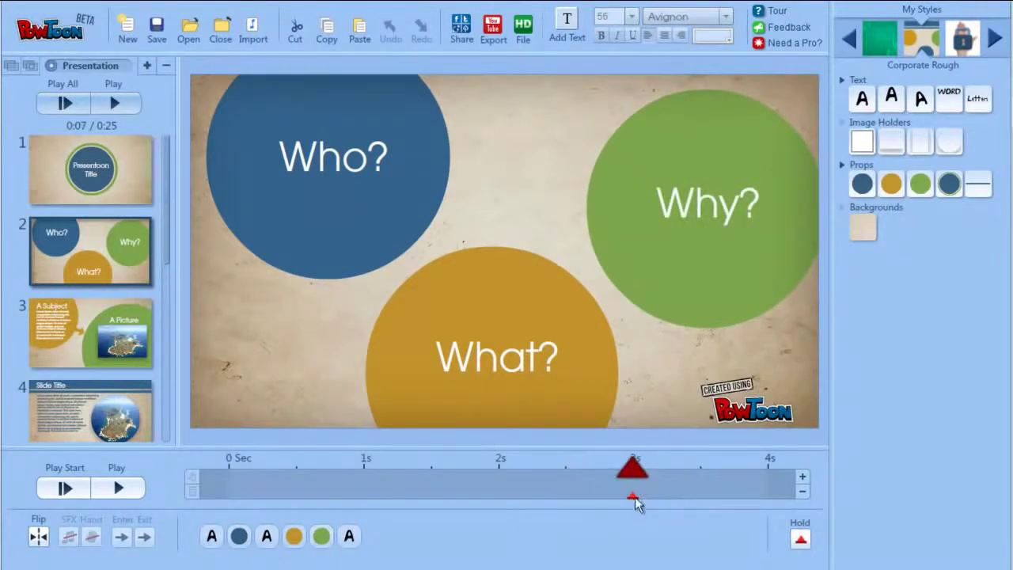
Pause on the A Subject slide once its Lorem ipsum text appears, and view its entrance effects.
{"action": "left_click", "coordinate": [113, 105]}
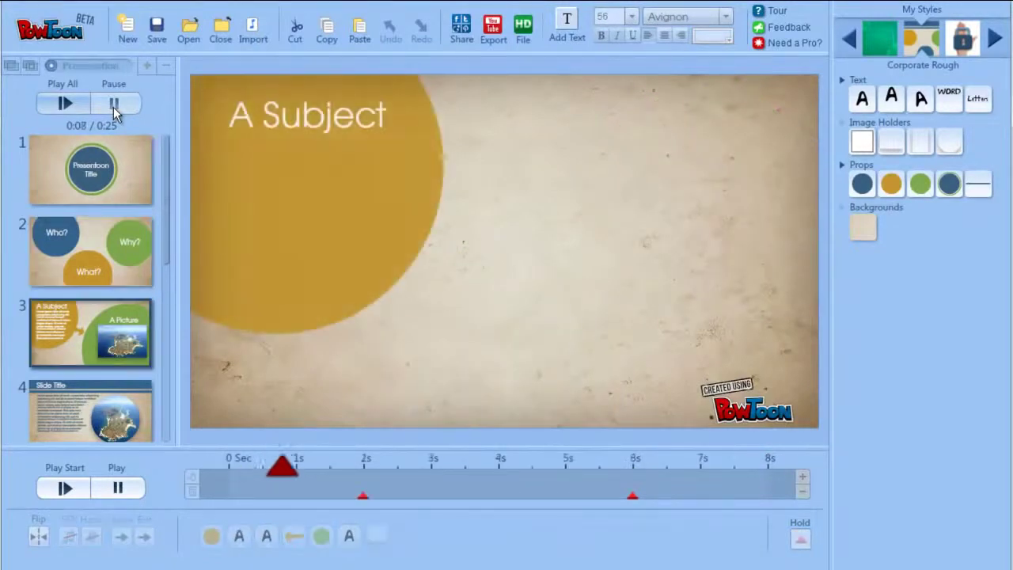
{"action": "left_click", "coordinate": [113, 106]}
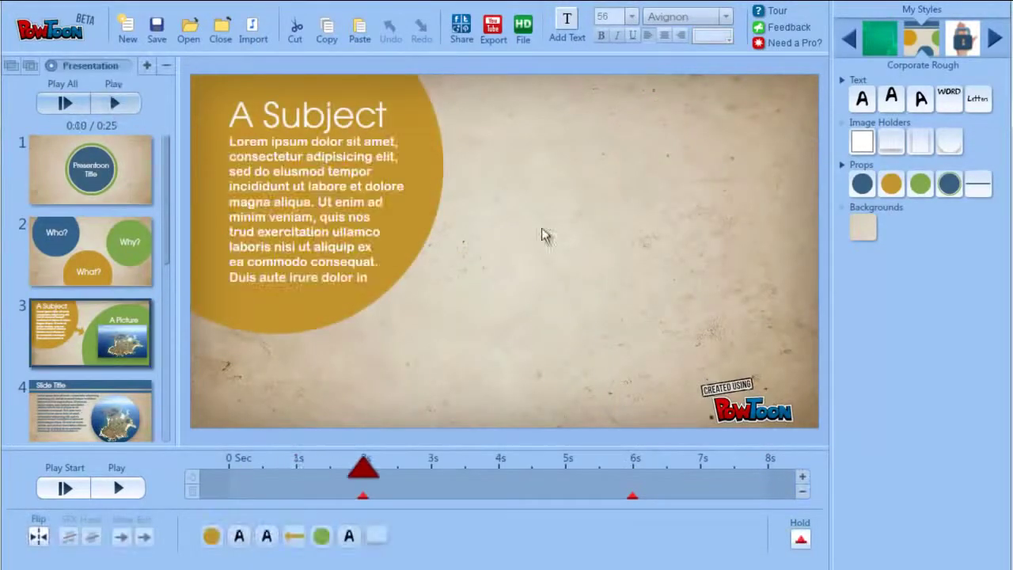
{"action": "left_click", "coordinate": [425, 139]}
{"action": "left_click", "coordinate": [312, 484]}
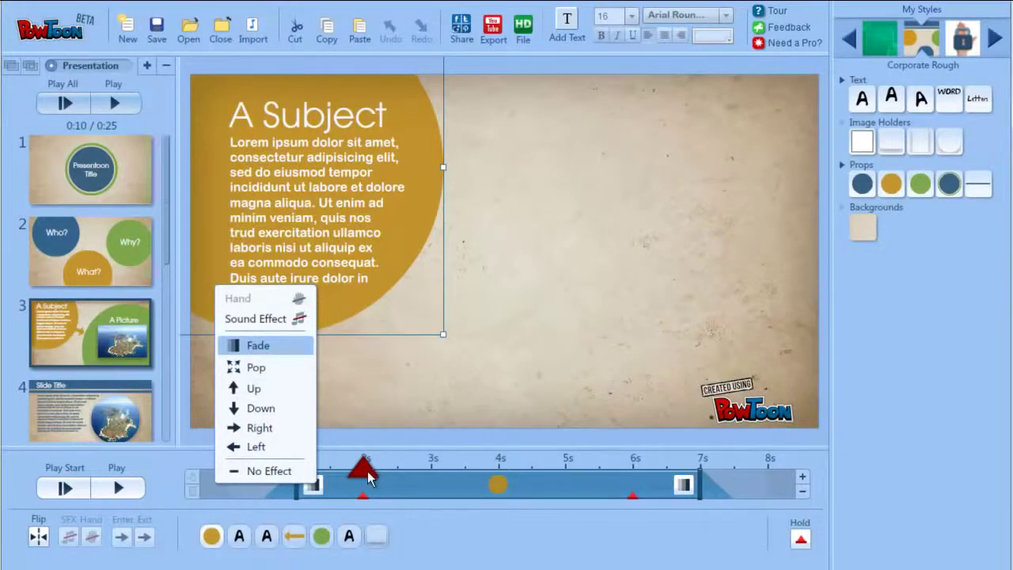
{"action": "left_click", "coordinate": [372, 477]}
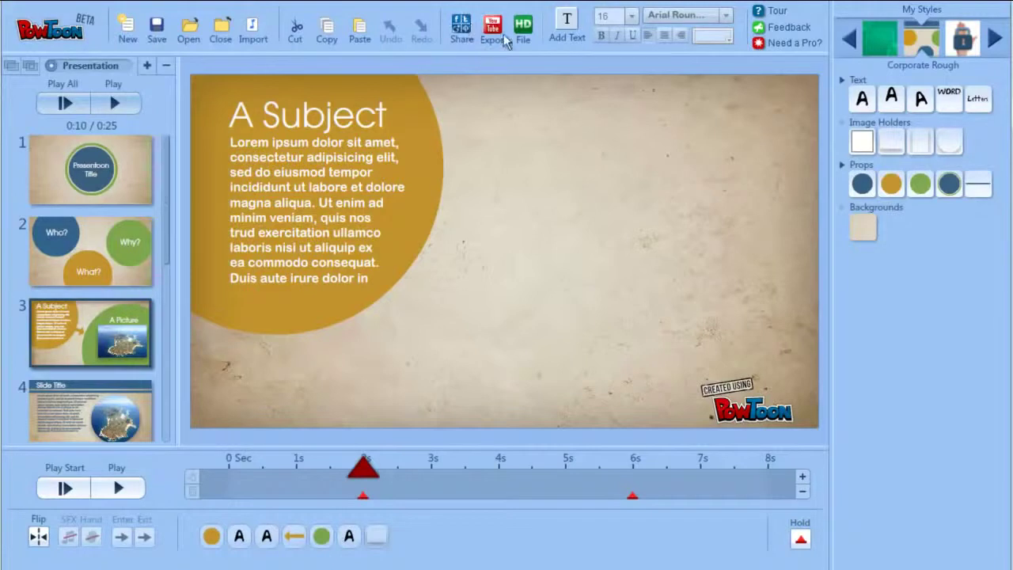
Share the Test presentoon to its TEST web page and play it there.
{"action": "left_click", "coordinate": [462, 30]}
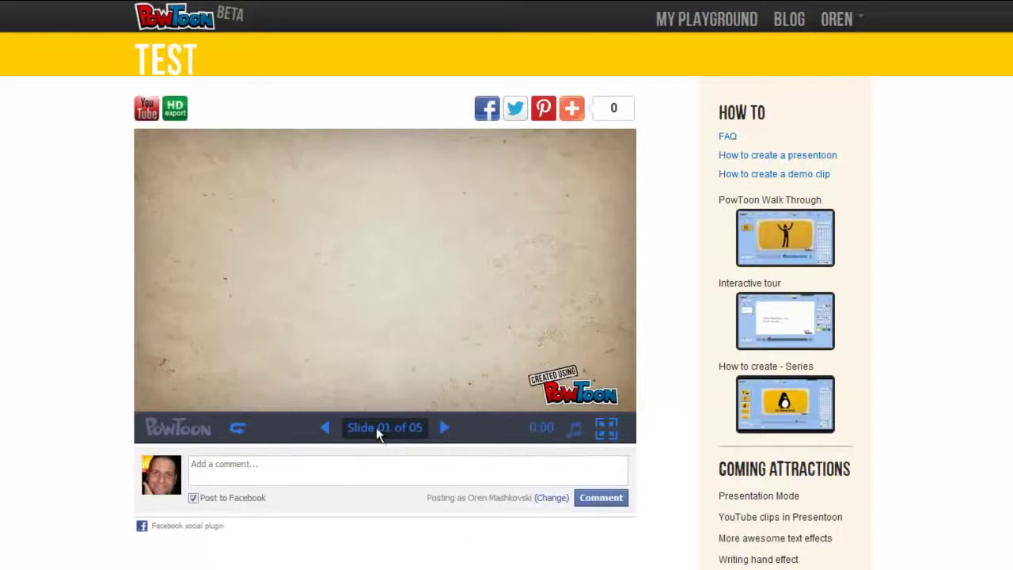
{"action": "left_click", "coordinate": [444, 428]}
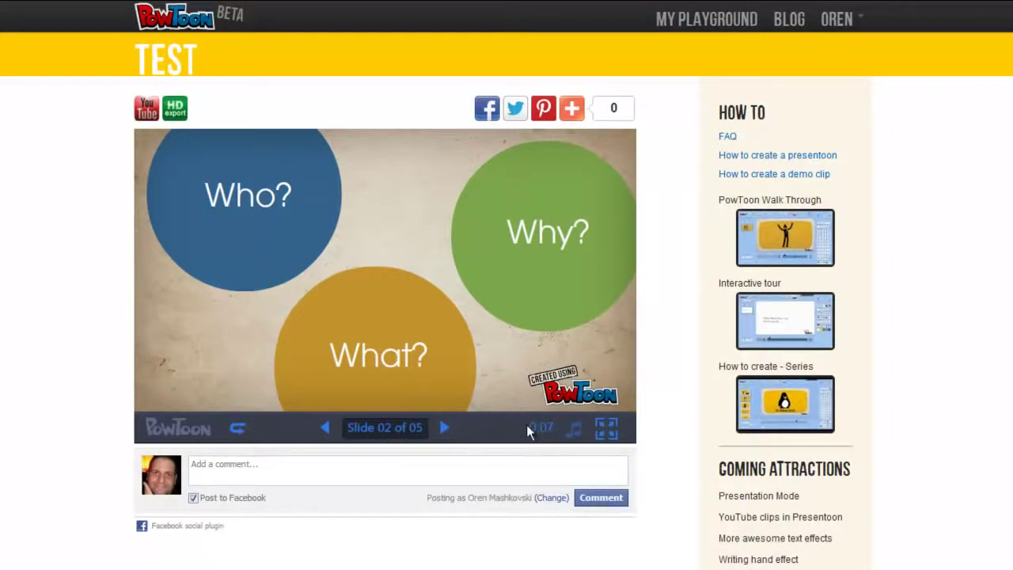
Advance the web player to slide three, then step back through the slides to the start.
{"action": "left_click", "coordinate": [442, 425]}
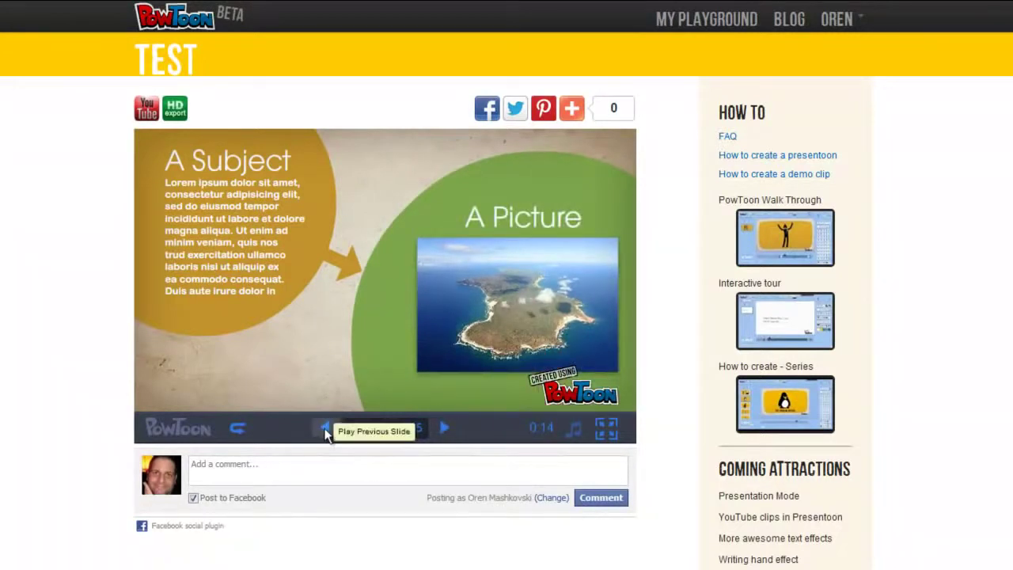
{"action": "left_click", "coordinate": [325, 428]}
{"action": "left_click", "coordinate": [326, 428]}
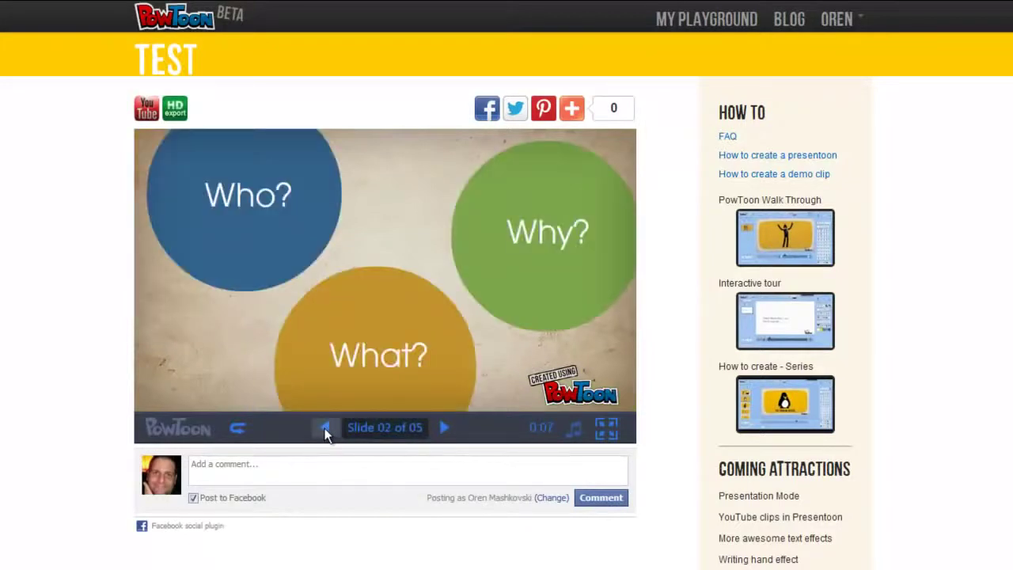
{"action": "left_click", "coordinate": [325, 428]}
{"action": "left_click", "coordinate": [325, 428]}
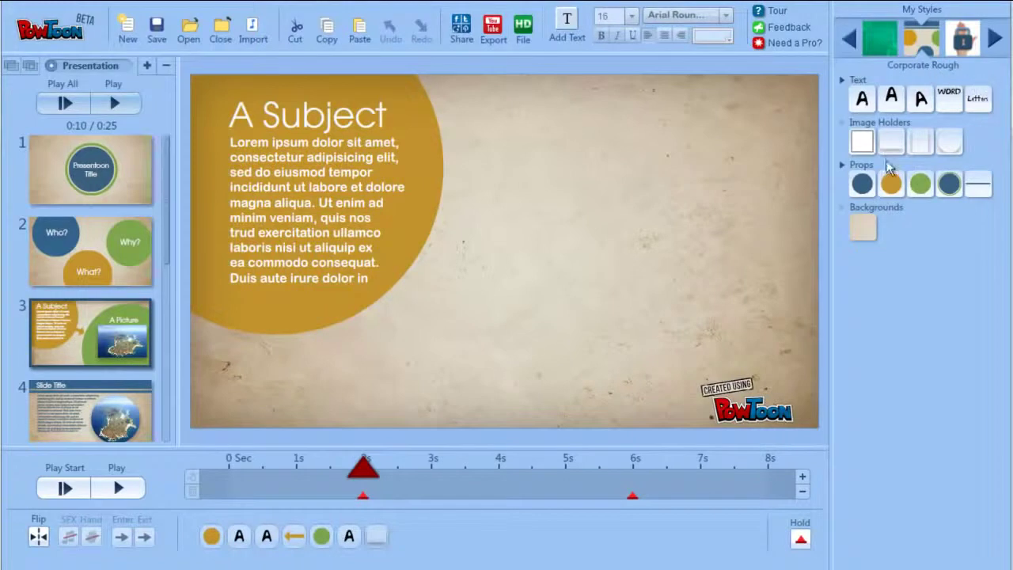
Delete the extra slides, then add a blue circle at left and an orange circle top-right.
{"action": "left_click", "coordinate": [167, 71]}
{"action": "left_click", "coordinate": [167, 72]}
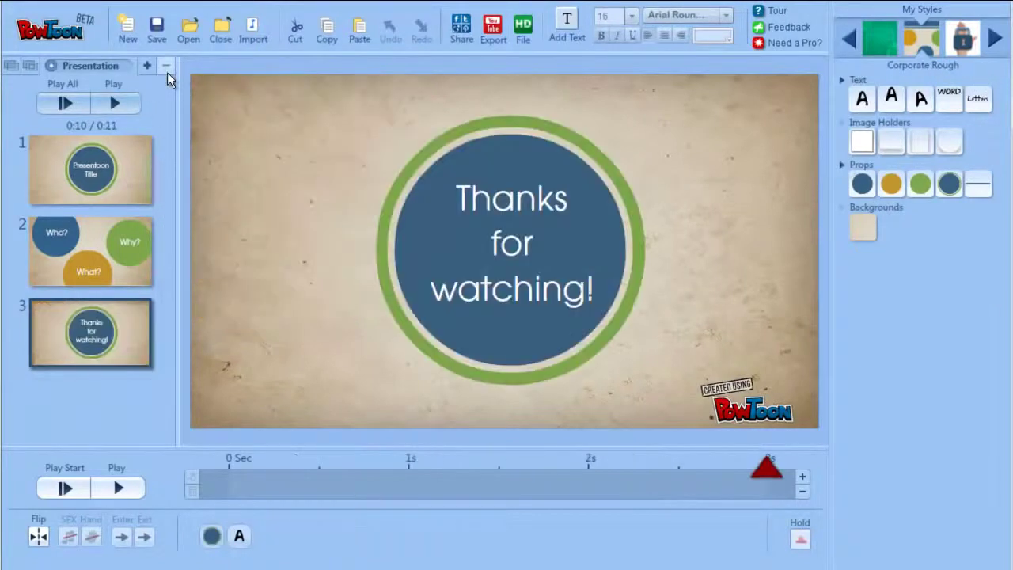
{"action": "left_click", "coordinate": [168, 66]}
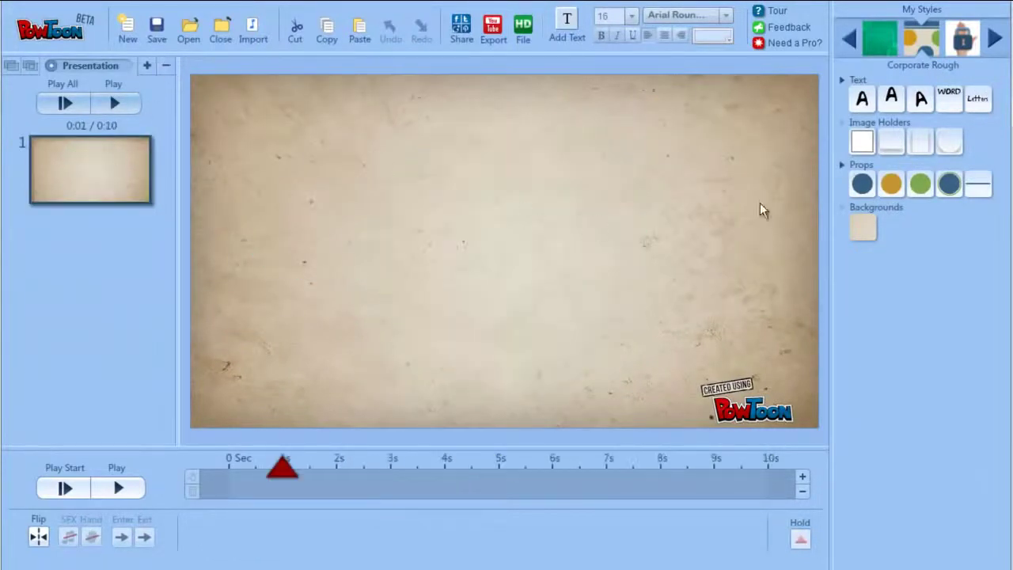
{"action": "left_click", "coordinate": [861, 185]}
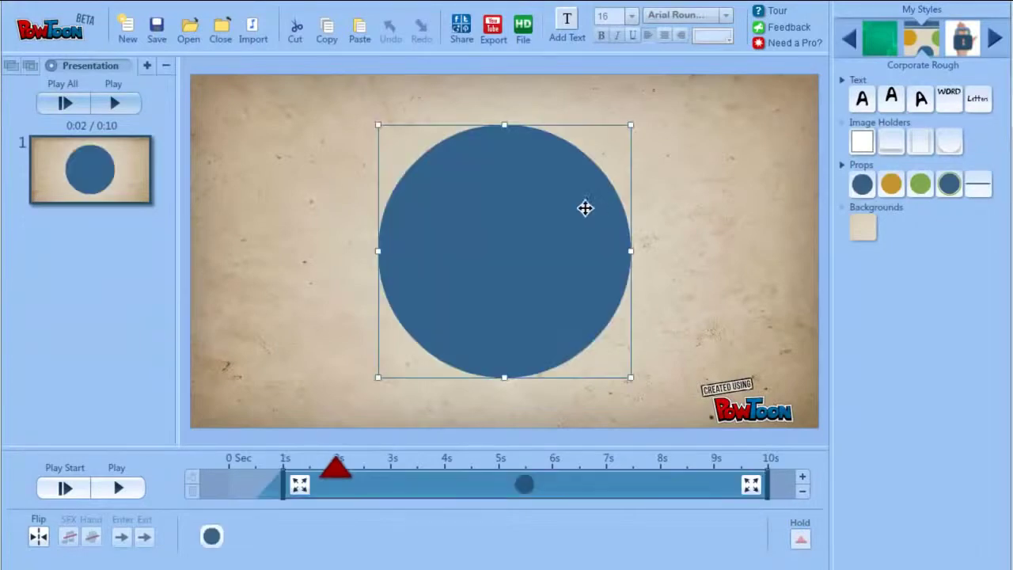
{"action": "left_click_drag", "start_coordinate": [583, 208], "coordinate": [325, 221]}
{"action": "left_click", "coordinate": [894, 185]}
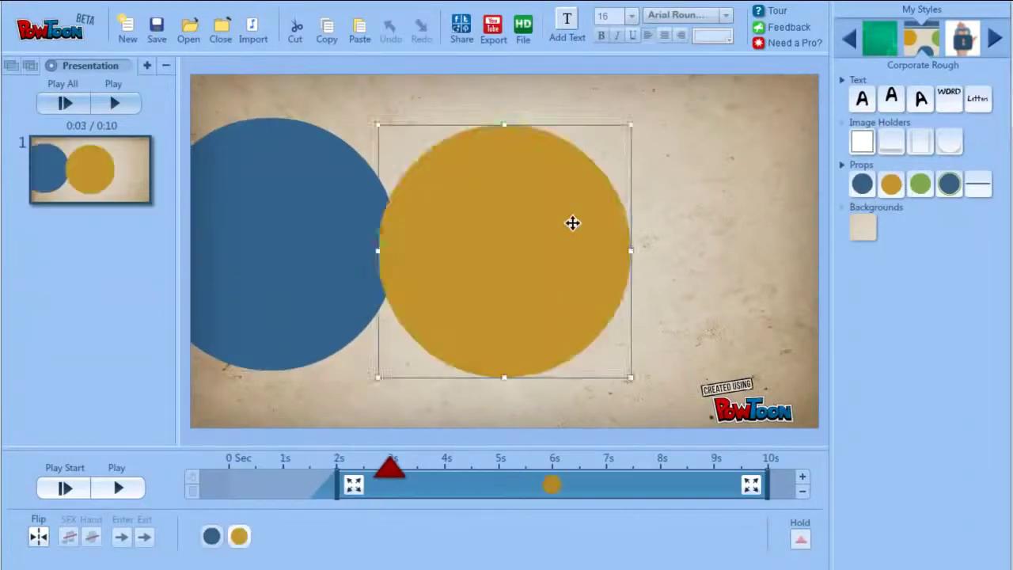
{"action": "mouse_move", "coordinate": [572, 222]}
{"action": "left_mouse_down"}
{"action": "mouse_move", "coordinate": [699, 154]}
{"action": "mouse_move", "coordinate": [748, 101]}
{"action": "left_mouse_up"}
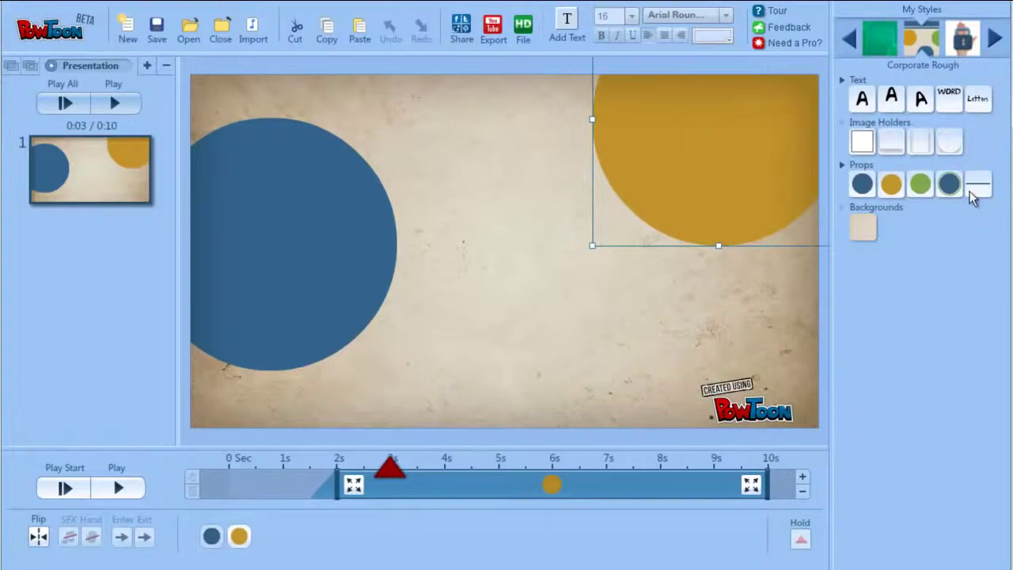
Add a blue arrow at right, move the orange circle bottom-right, and add a green top band.
{"action": "left_click", "coordinate": [842, 165]}
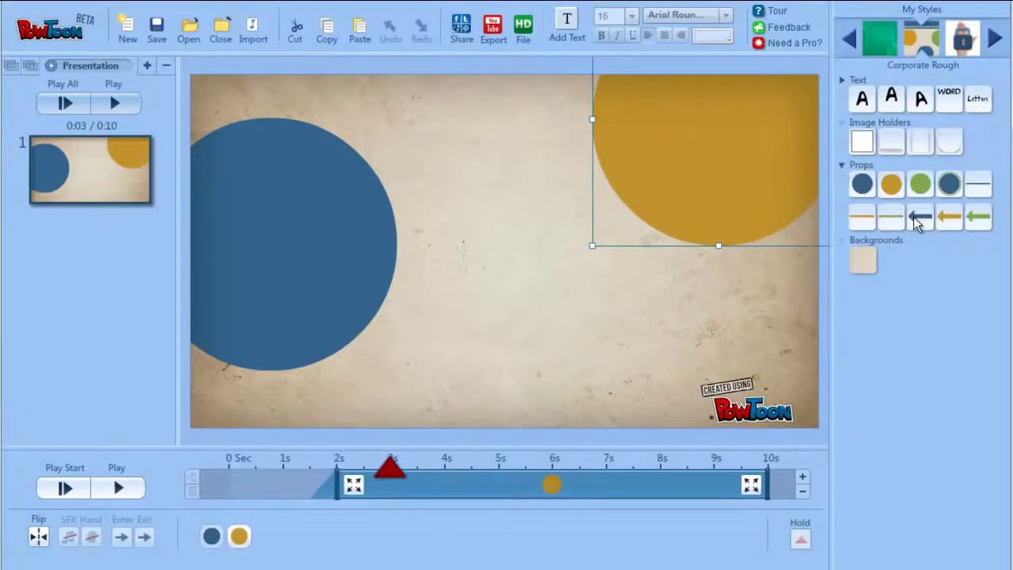
{"action": "left_click", "coordinate": [917, 217]}
{"action": "mouse_move", "coordinate": [541, 256]}
{"action": "left_mouse_down"}
{"action": "mouse_move", "coordinate": [640, 294]}
{"action": "mouse_move", "coordinate": [748, 310]}
{"action": "left_mouse_up"}
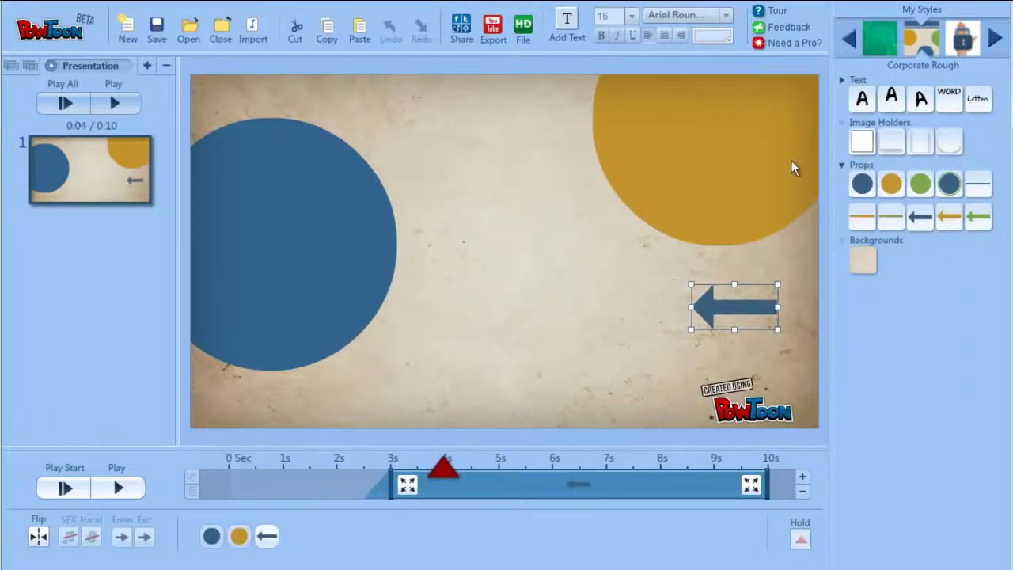
{"action": "mouse_move", "coordinate": [717, 148]}
{"action": "left_mouse_down"}
{"action": "mouse_move", "coordinate": [717, 342]}
{"action": "mouse_move", "coordinate": [752, 429]}
{"action": "left_mouse_up"}
{"action": "left_click", "coordinate": [890, 215]}
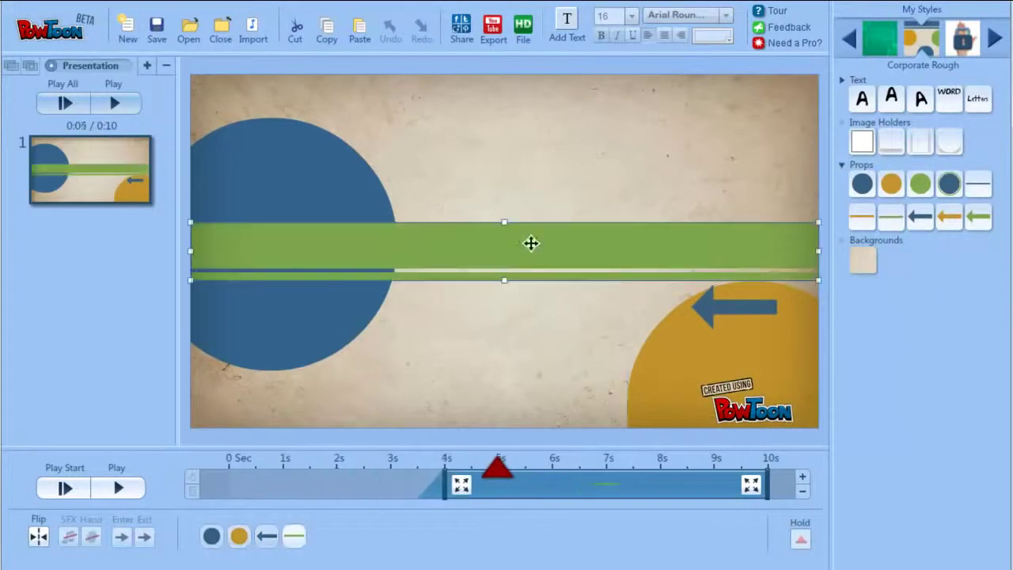
{"action": "mouse_move", "coordinate": [529, 242]}
{"action": "left_mouse_down"}
{"action": "mouse_move", "coordinate": [529, 135]}
{"action": "mouse_move", "coordinate": [540, 118]}
{"action": "mouse_move", "coordinate": [531, 99]}
{"action": "left_mouse_up"}
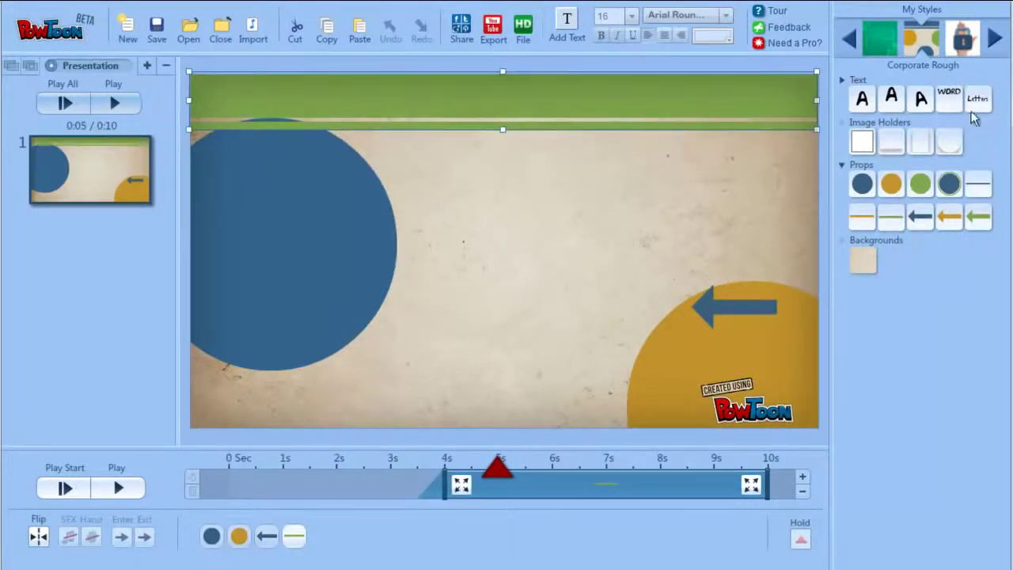